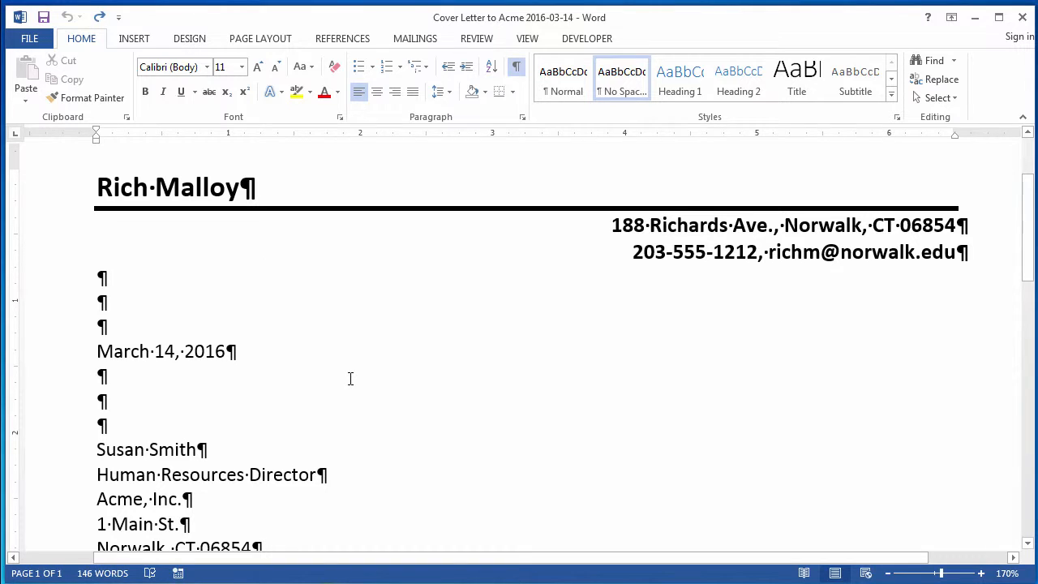
Step: Insert a table of two columns and three rows on a new line below the paragraph that starts "My qualifications"
{"action": "scroll", "coordinate": [350, 379], "scroll_direction": "down", "scroll_amount": 3}
{"action": "scroll", "coordinate": [351, 379], "scroll_direction": "down", "scroll_amount": 5}
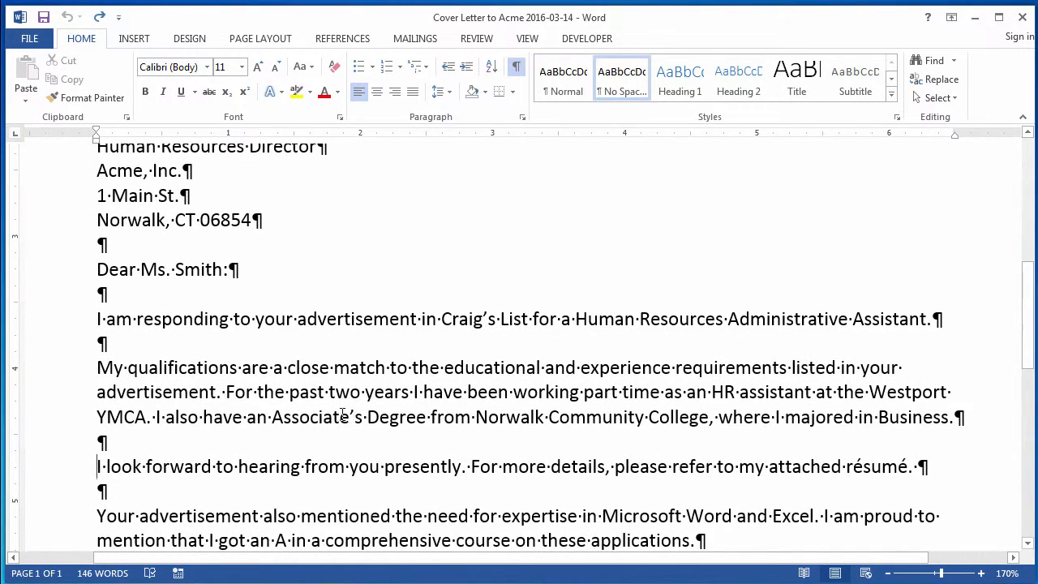
{"action": "left_click", "coordinate": [32, 377]}
{"action": "left_click_drag", "start_coordinate": [34, 378], "coordinate": [40, 418]}
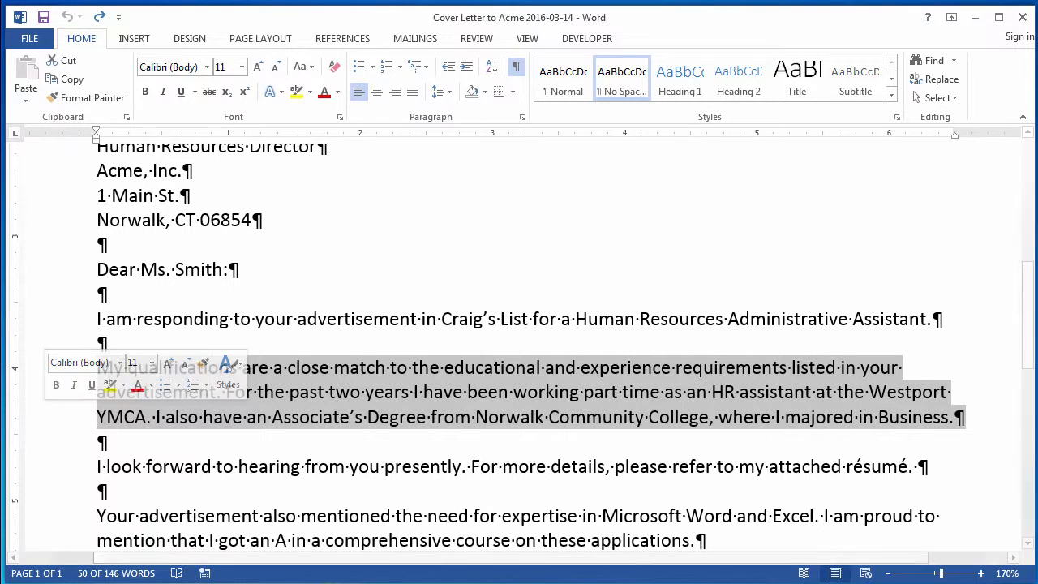
{"action": "left_click", "coordinate": [96, 466]}
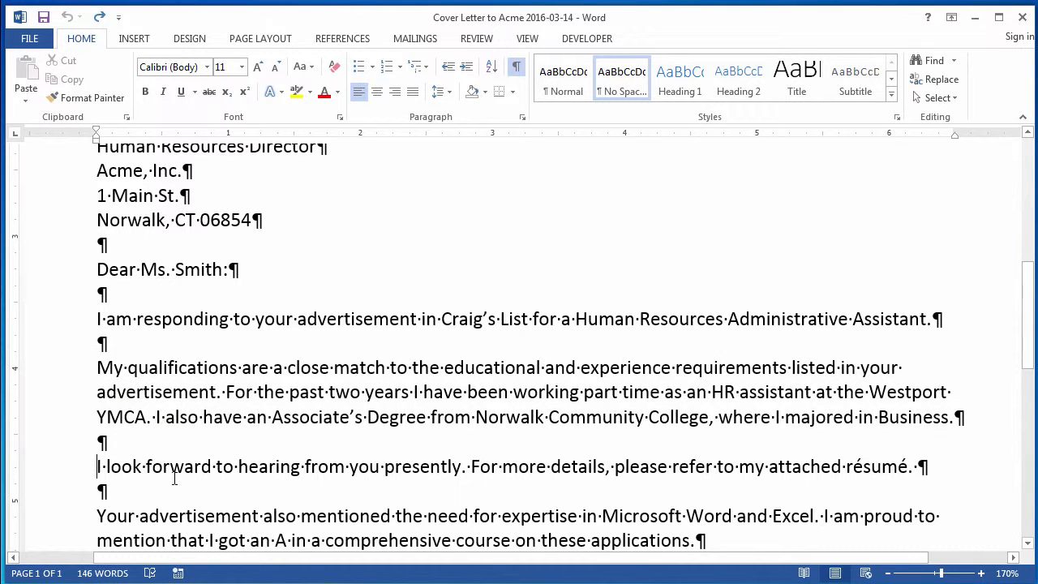
{"action": "key", "text": "Return"}
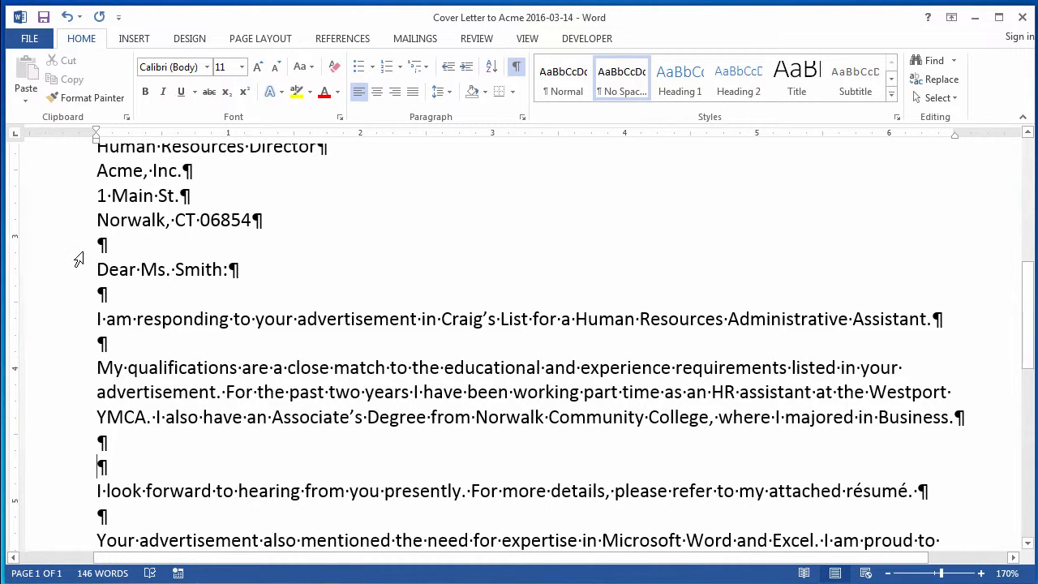
{"action": "left_click", "coordinate": [135, 41]}
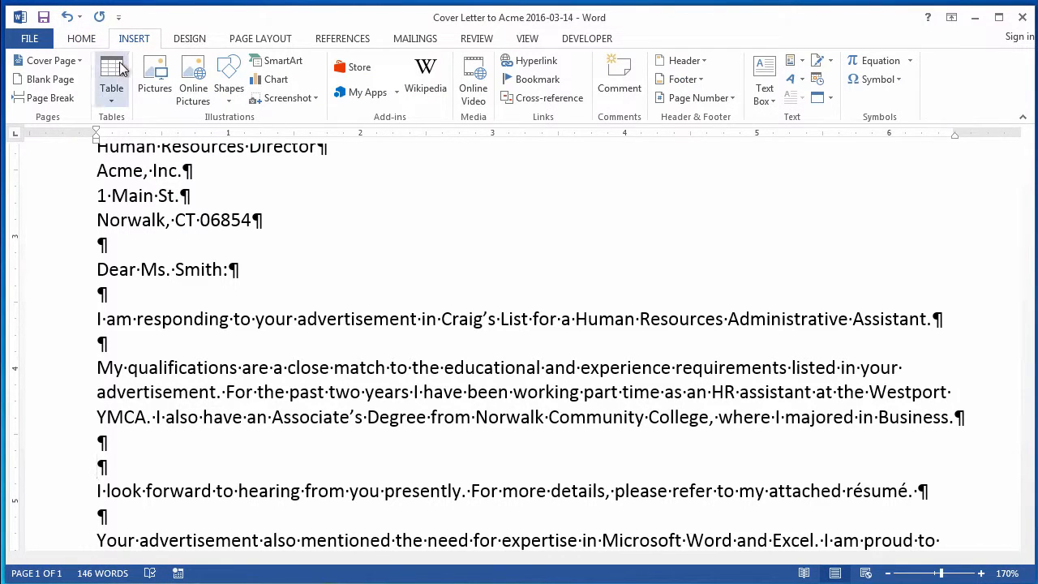
{"action": "left_click", "coordinate": [114, 73]}
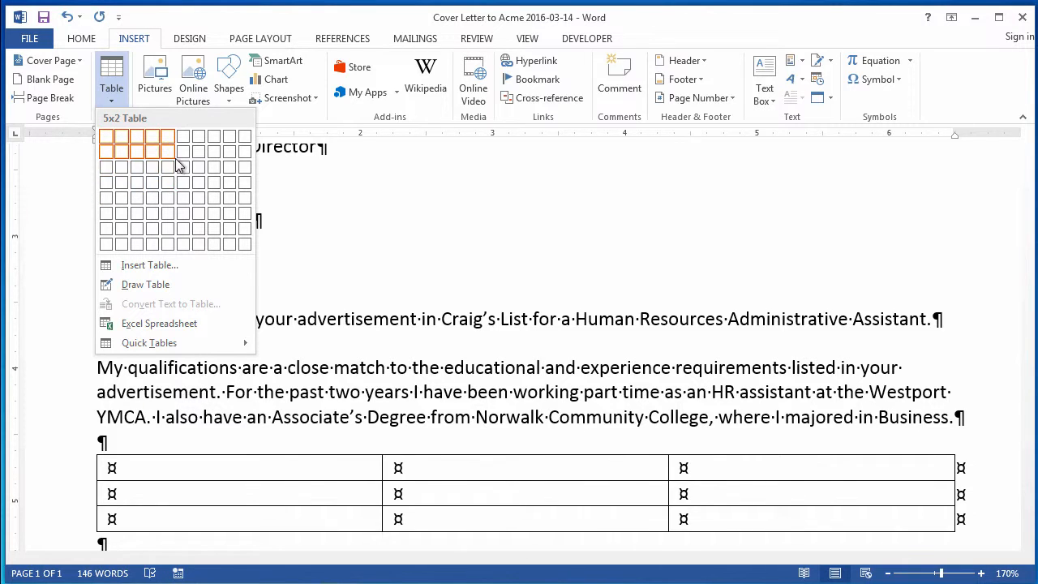
{"action": "left_click", "coordinate": [122, 169]}
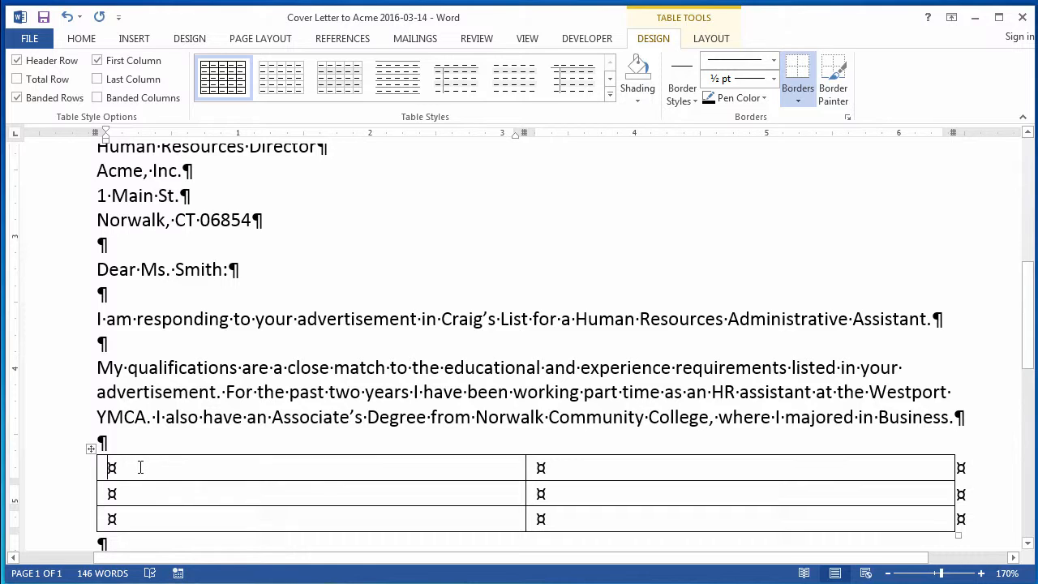
Step: Fill the rows with Microsoft Word, Excel and PowerPoint beside "Created fliers, letters, résumés", "Created budgets, invoices" and "Created slide shows with master slides"
{"action": "type", "text": "Micro"}
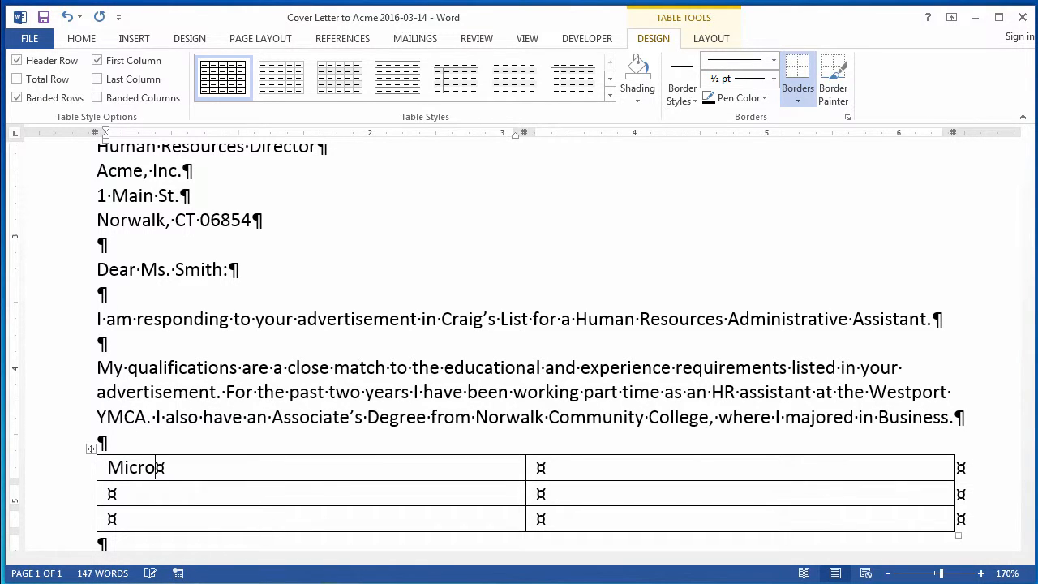
{"action": "type", "text": "soft Word"}
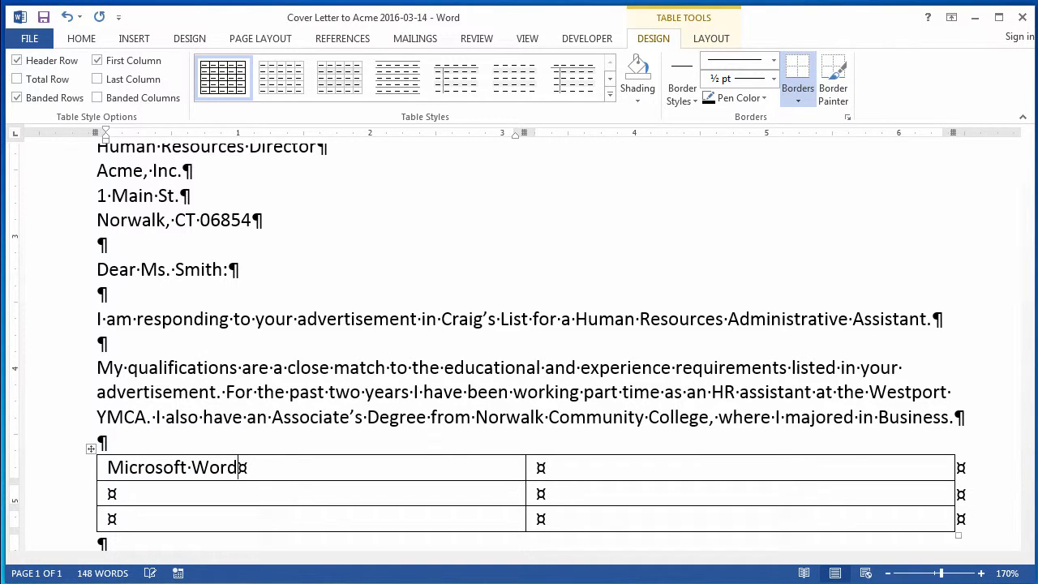
{"action": "key", "text": "Tab"}
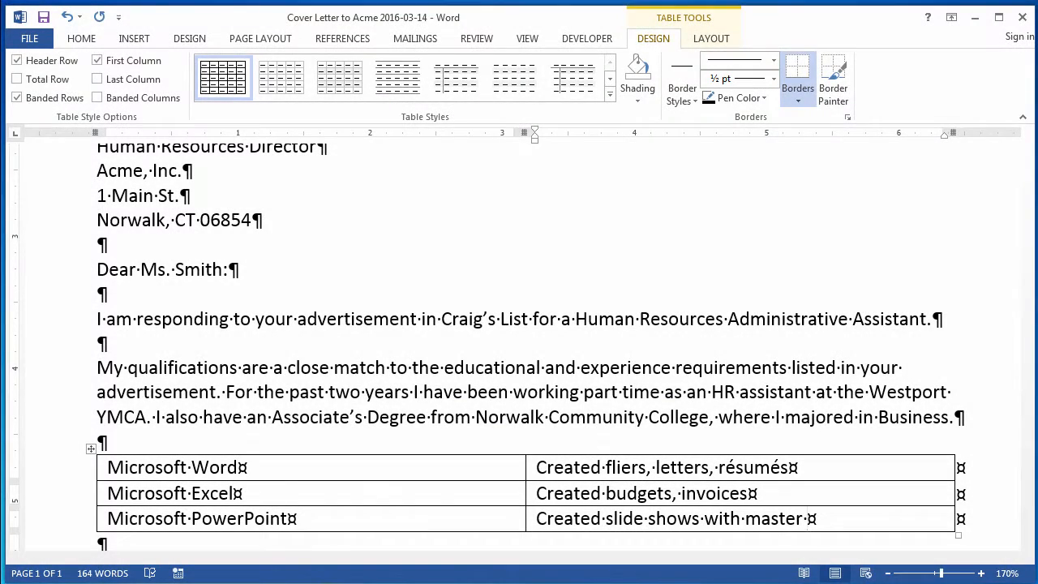
{"action": "type", "text": "slides"}
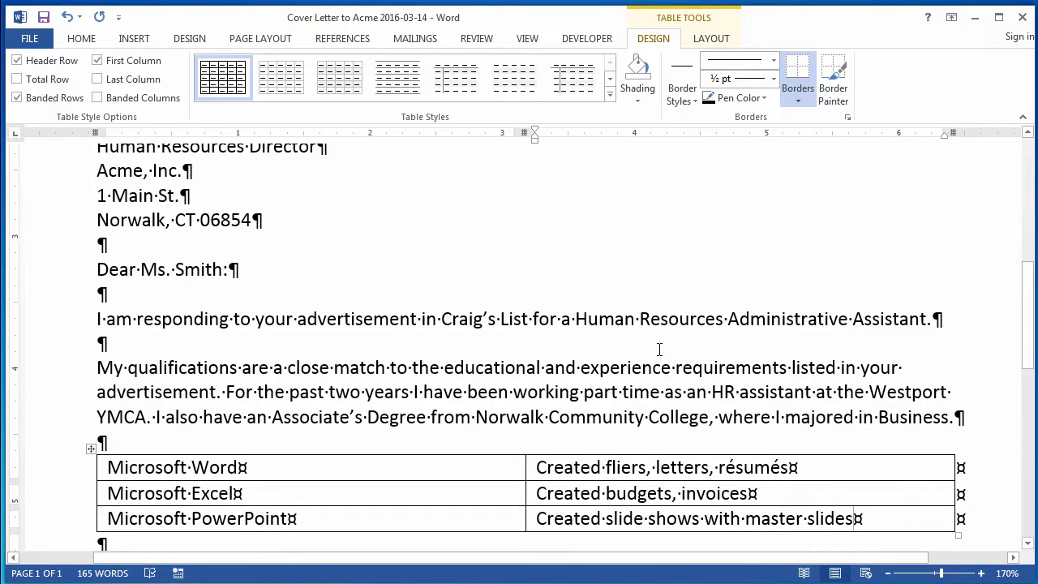
Step: Try narrowing the whole table to about 5.5 inches wide, and undo the resize
{"action": "scroll", "coordinate": [657, 353], "scroll_direction": "up", "scroll_amount": 1}
{"action": "scroll", "coordinate": [645, 365], "scroll_direction": "down", "scroll_amount": 1}
{"action": "scroll", "coordinate": [640, 365], "scroll_direction": "down", "scroll_amount": 2}
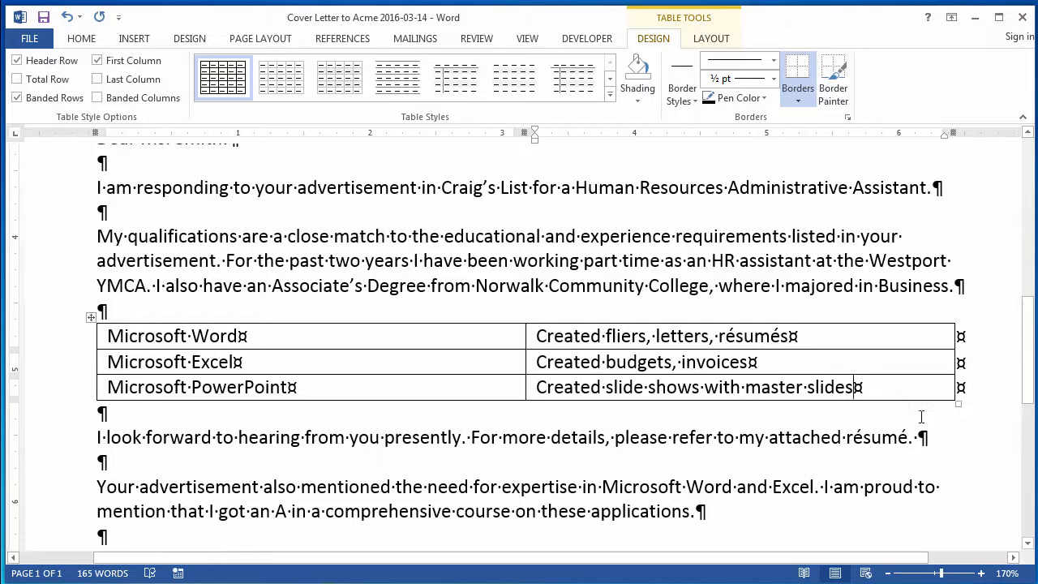
{"action": "left_click", "coordinate": [808, 360]}
{"action": "left_click_drag", "start_coordinate": [957, 404], "coordinate": [821, 399]}
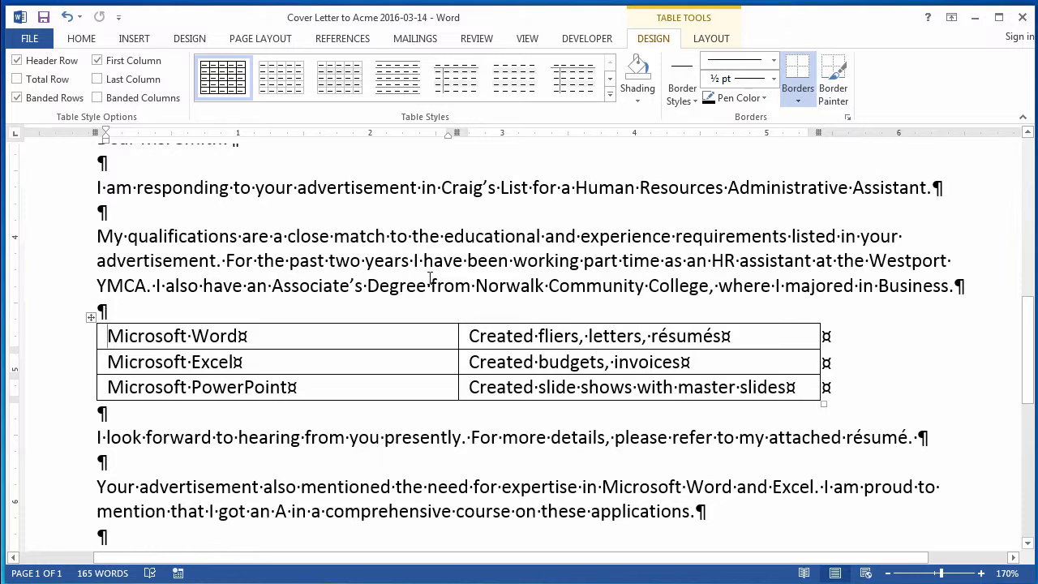
{"action": "left_click", "coordinate": [68, 17]}
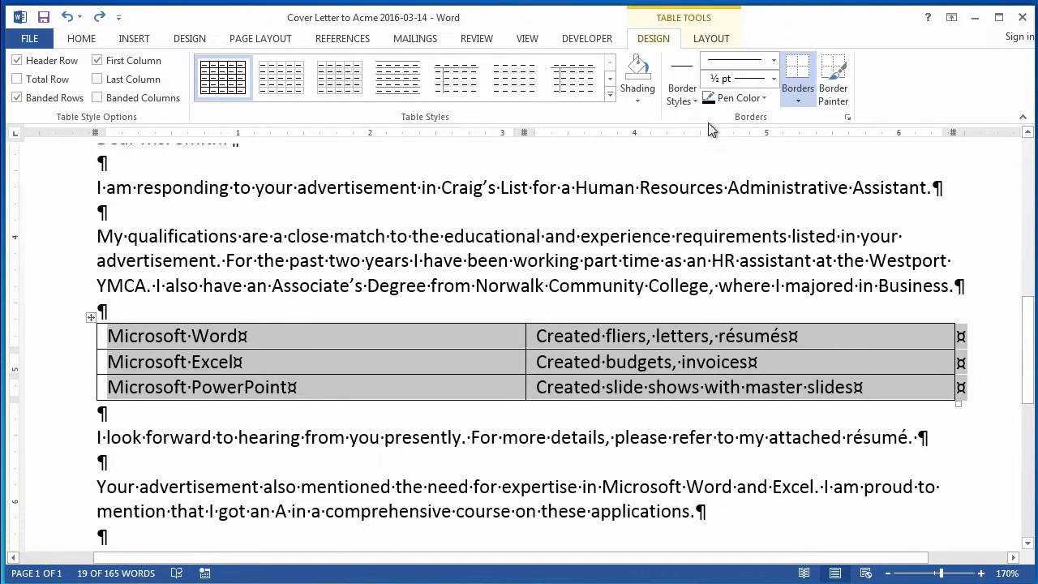
Step: Try AutoFit Window on the selected table
{"action": "left_click", "coordinate": [711, 41]}
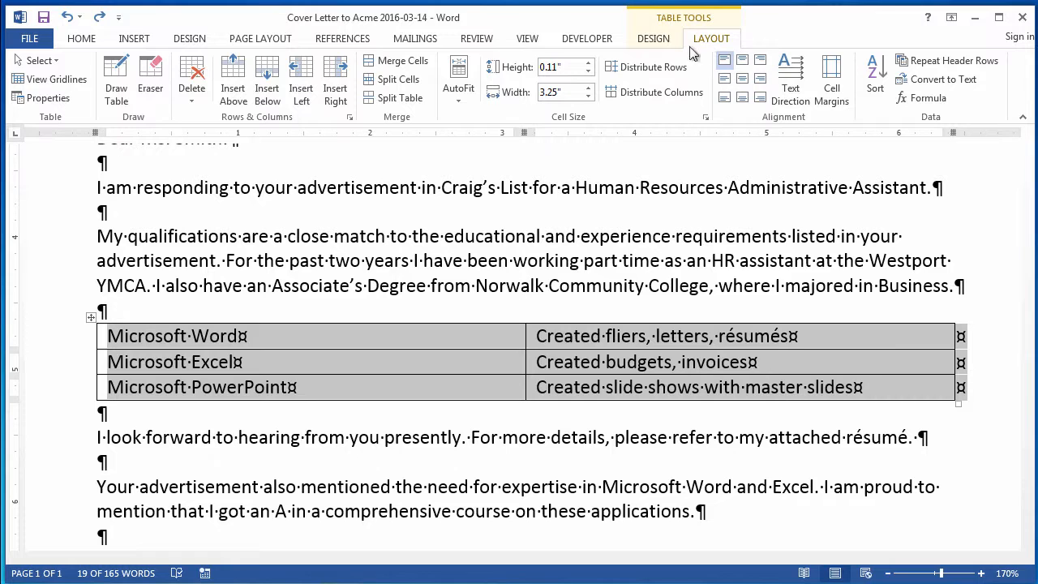
{"action": "left_click", "coordinate": [460, 99]}
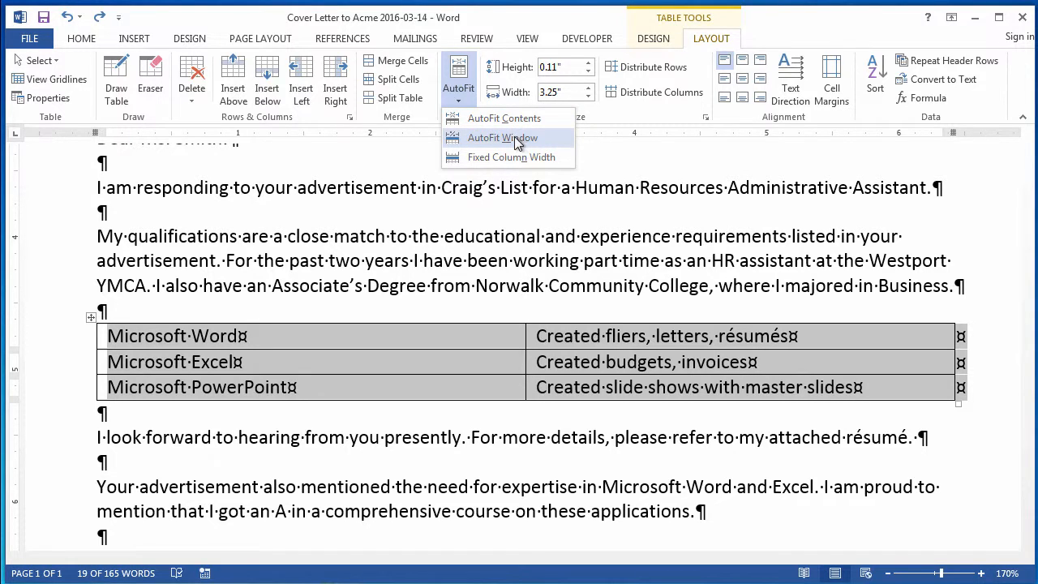
{"action": "left_click", "coordinate": [502, 139]}
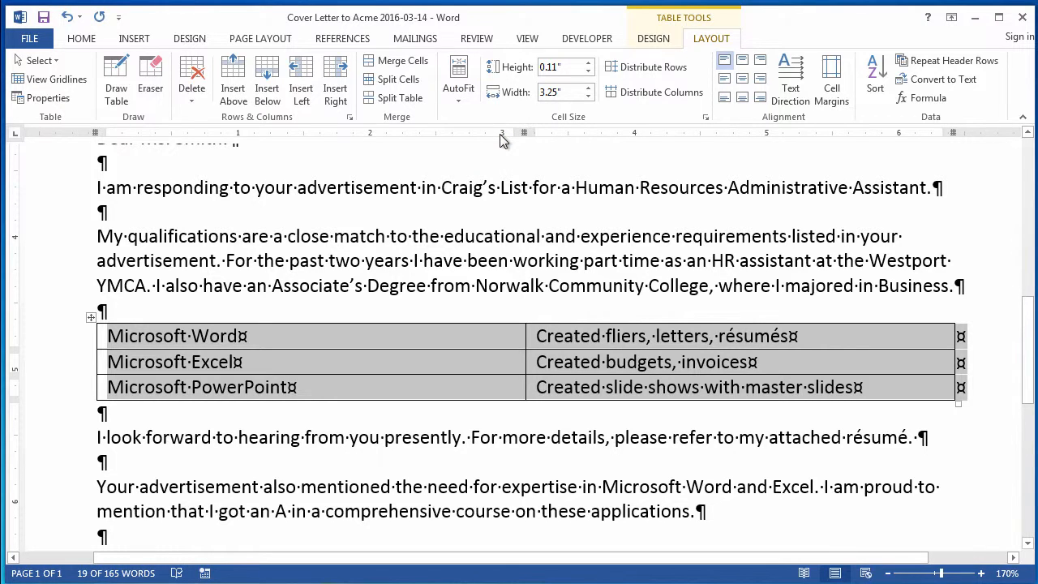
Step: Apply AutoFit Contents to the table and widen it slightly to about 4.4 inches overall
{"action": "left_click", "coordinate": [460, 95]}
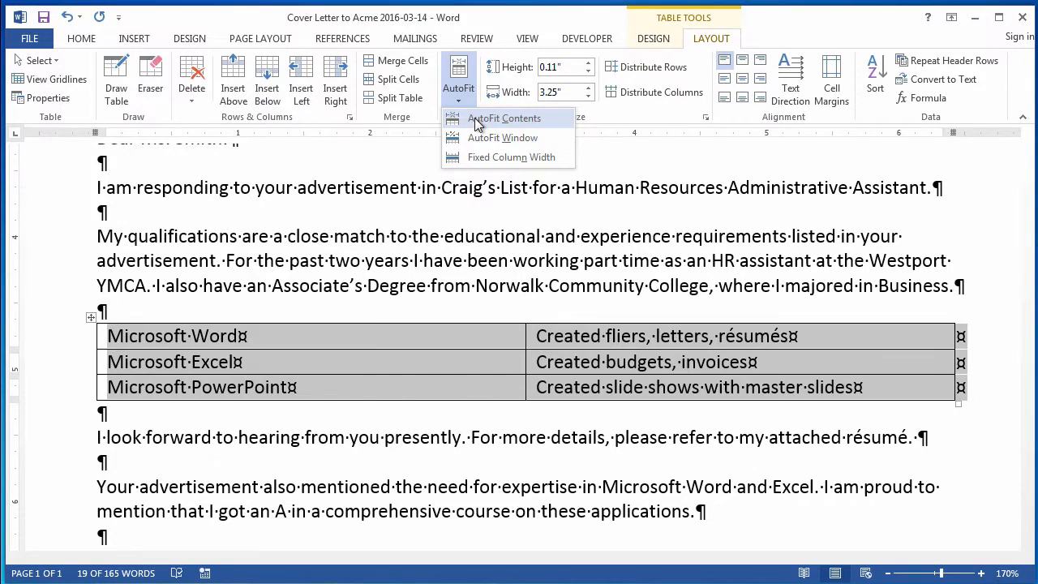
{"action": "left_click", "coordinate": [477, 121]}
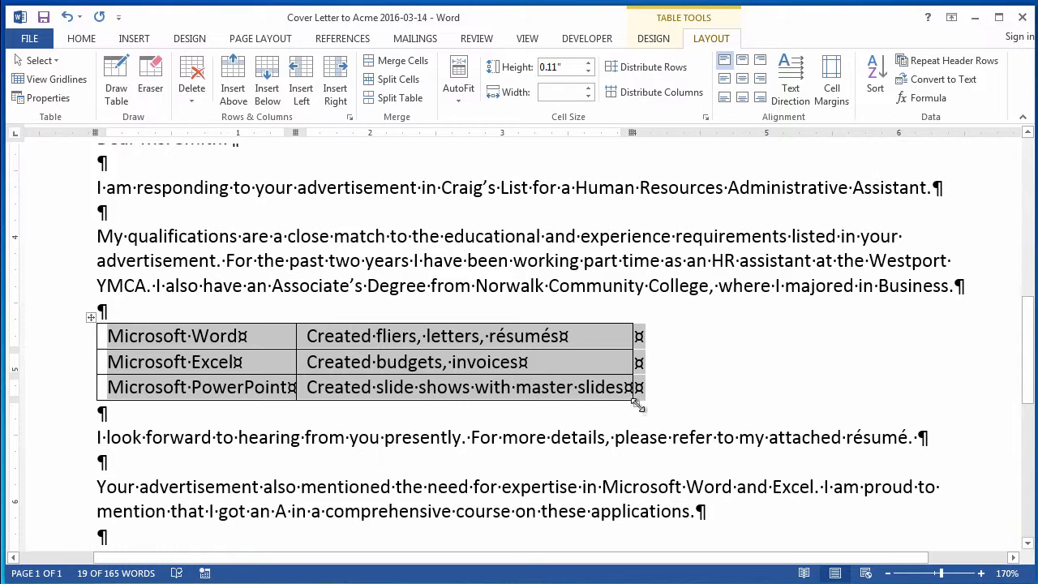
{"action": "left_click_drag", "start_coordinate": [636, 403], "coordinate": [681, 405]}
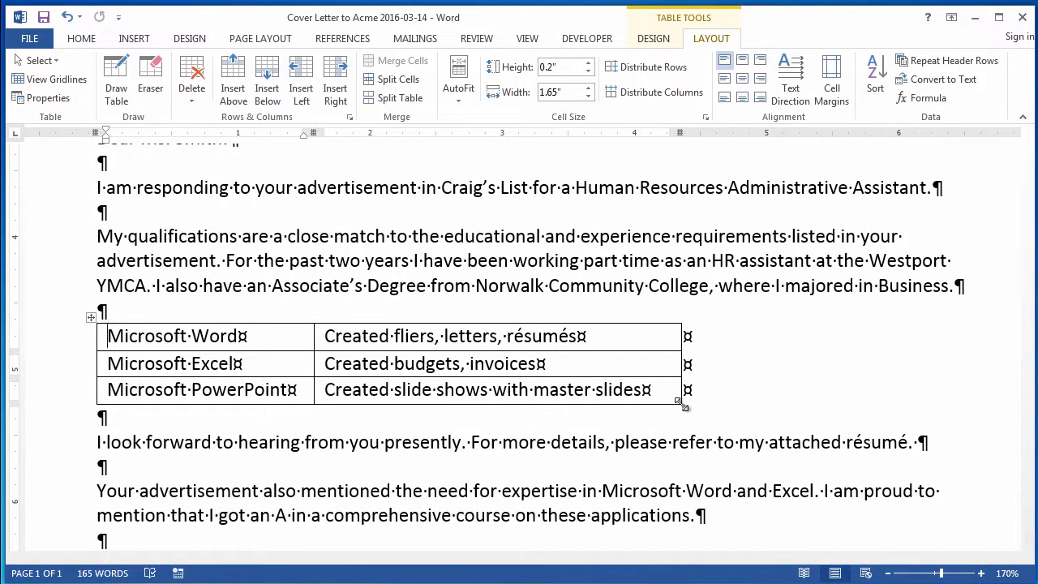
Step: Apply the Table Grid Light style to the software skills table
{"action": "left_click", "coordinate": [420, 338]}
{"action": "left_click", "coordinate": [428, 366]}
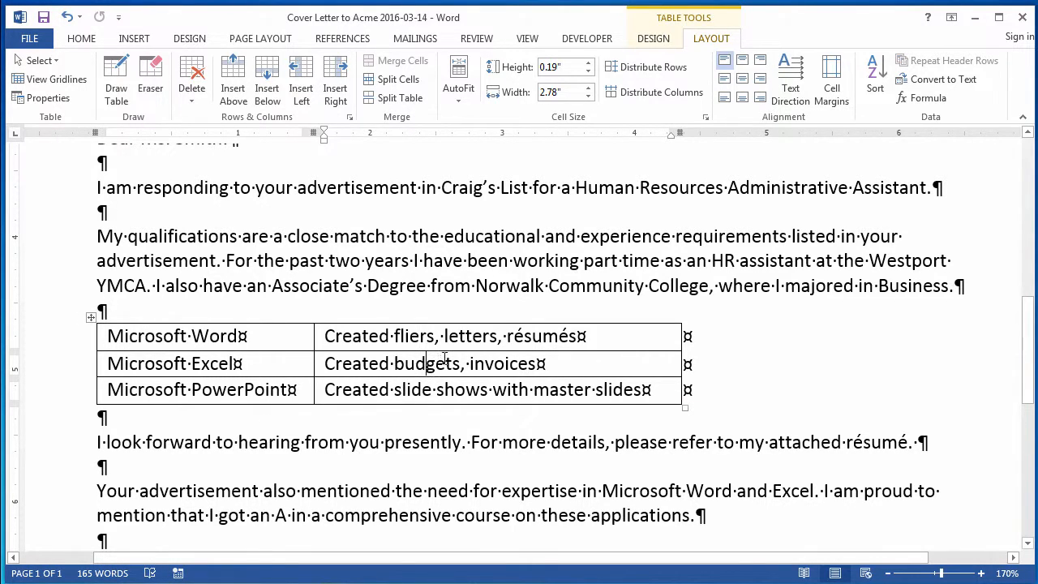
{"action": "left_click", "coordinate": [654, 39]}
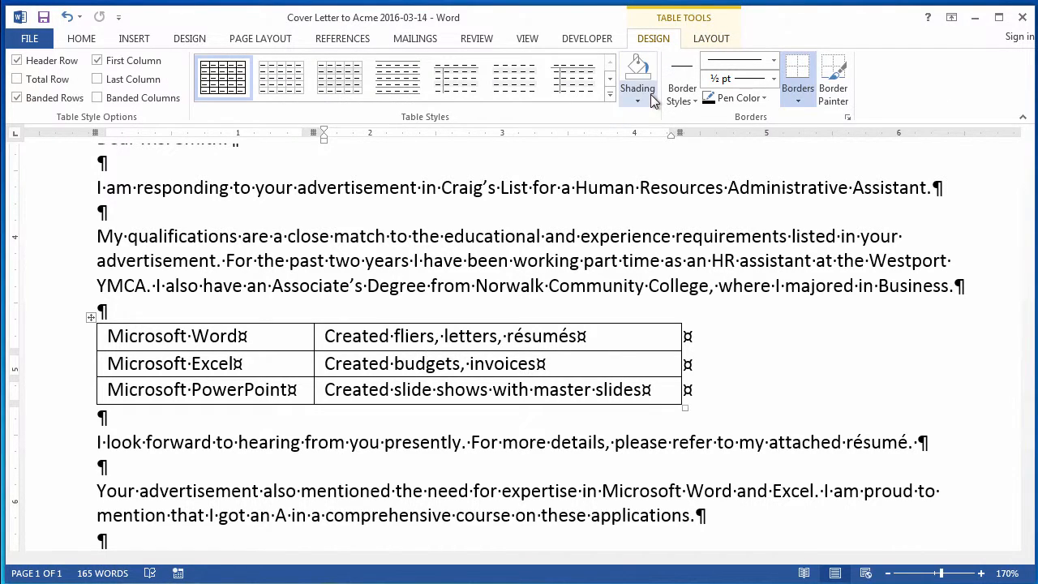
{"action": "left_click", "coordinate": [610, 97]}
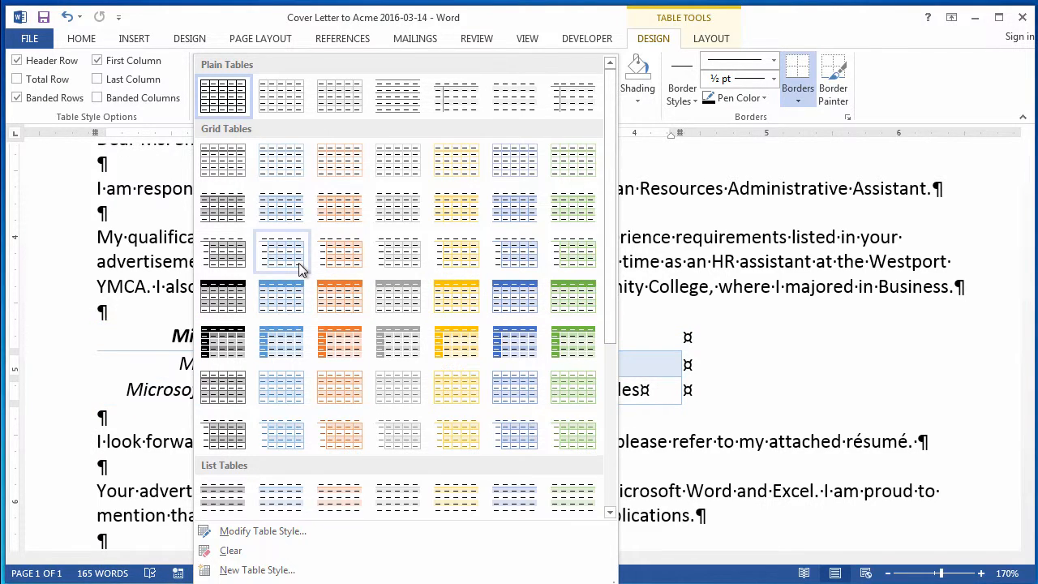
{"action": "left_click", "coordinate": [287, 96]}
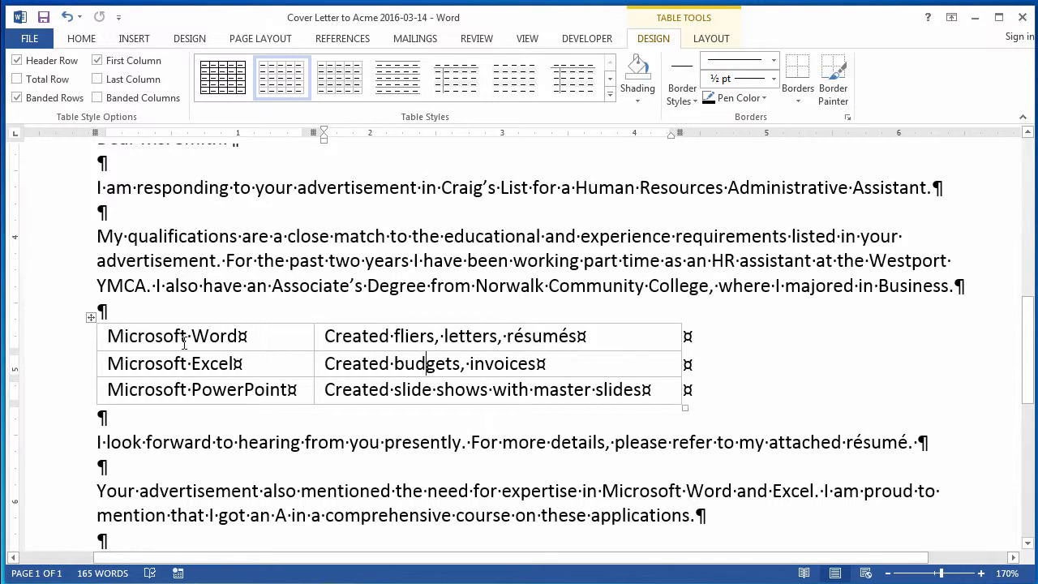
Step: Shift the whole table toward the middle of the page and center it between the margins
{"action": "left_click", "coordinate": [90, 318]}
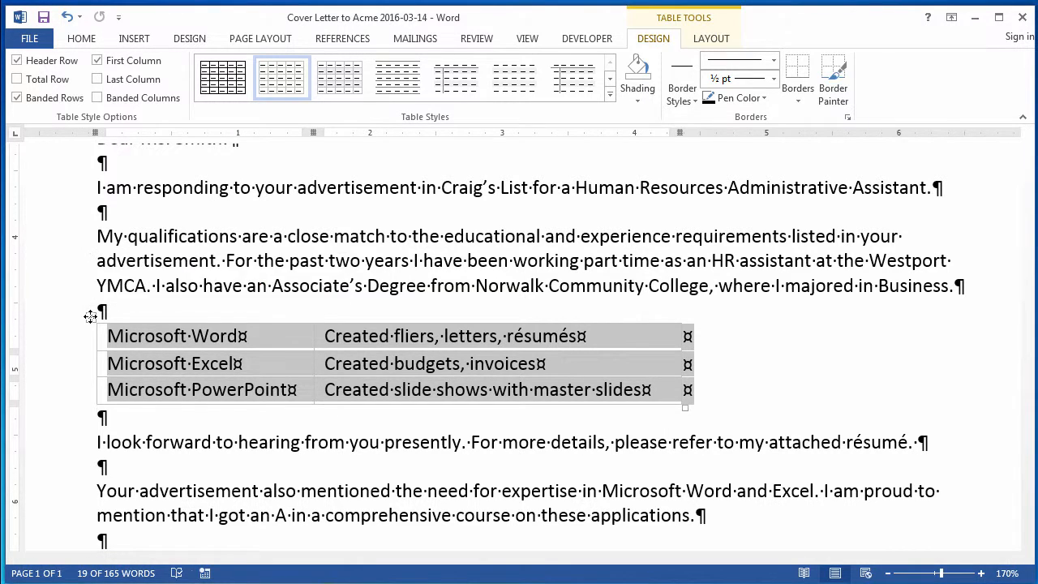
{"action": "left_click_drag", "start_coordinate": [90, 316], "coordinate": [181, 317]}
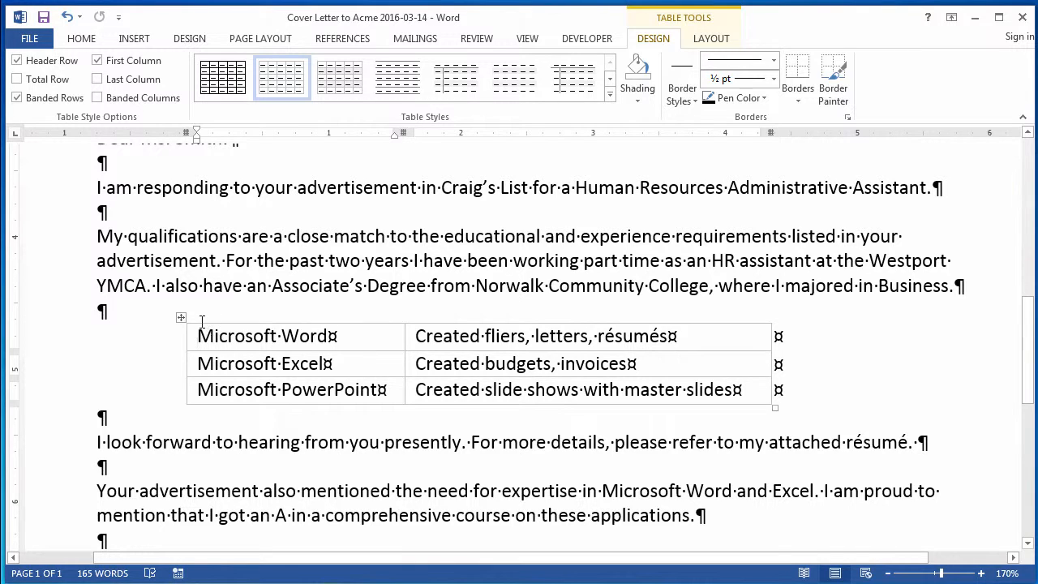
{"action": "left_click", "coordinate": [179, 317]}
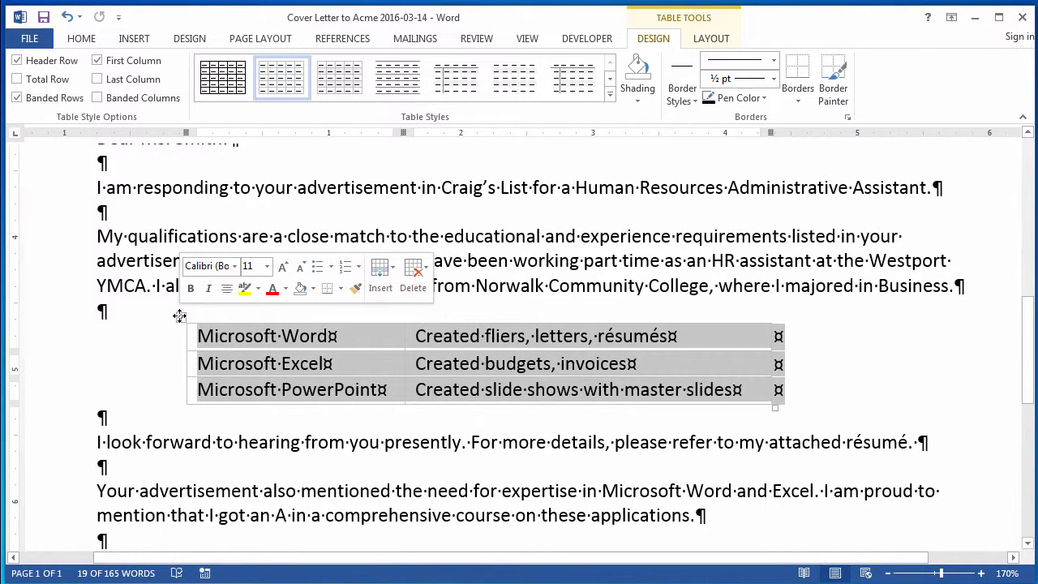
{"action": "left_click", "coordinate": [88, 41]}
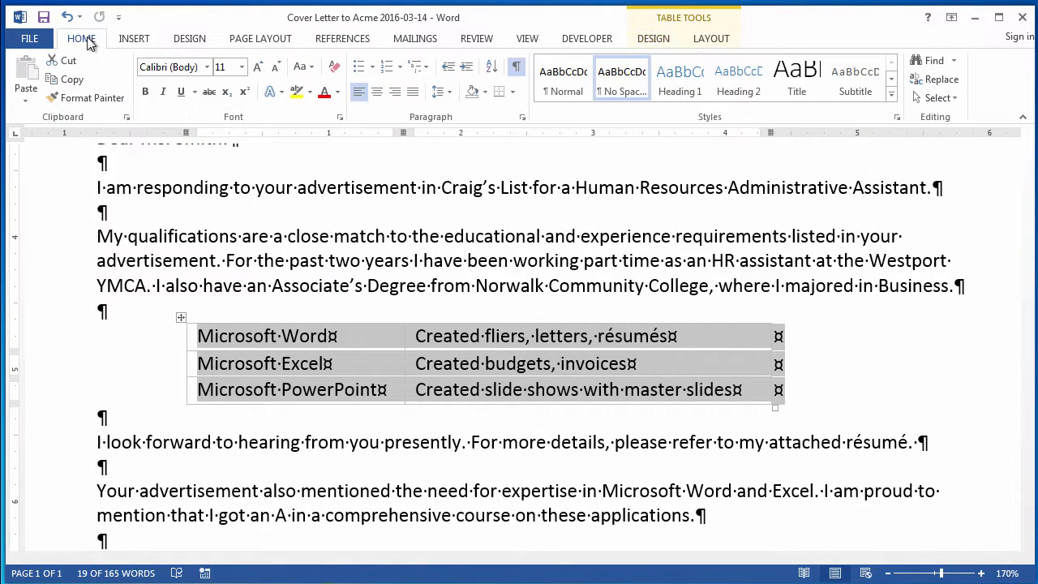
{"action": "left_click", "coordinate": [377, 93]}
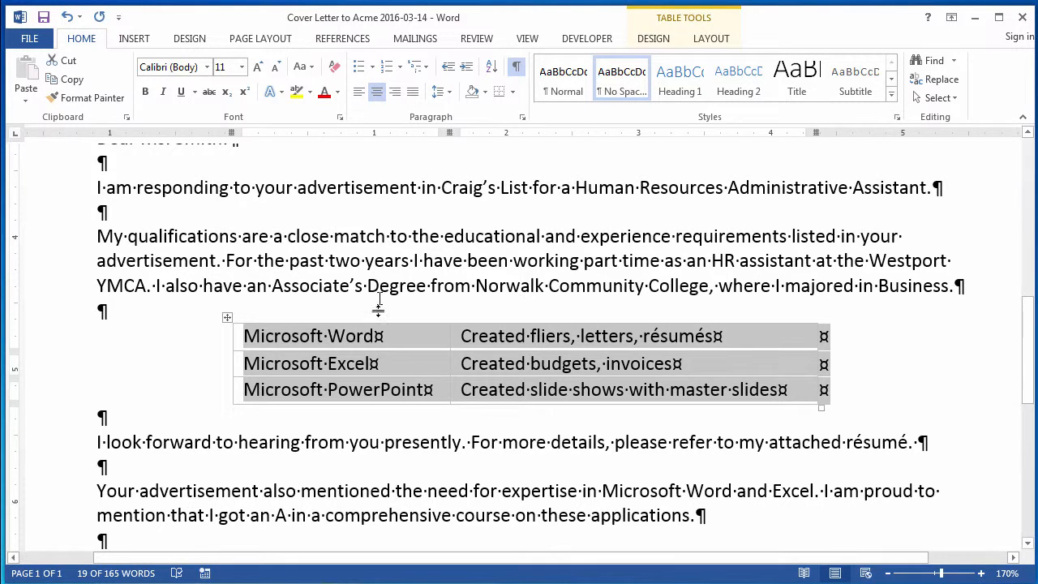
{"action": "left_click", "coordinate": [386, 445]}
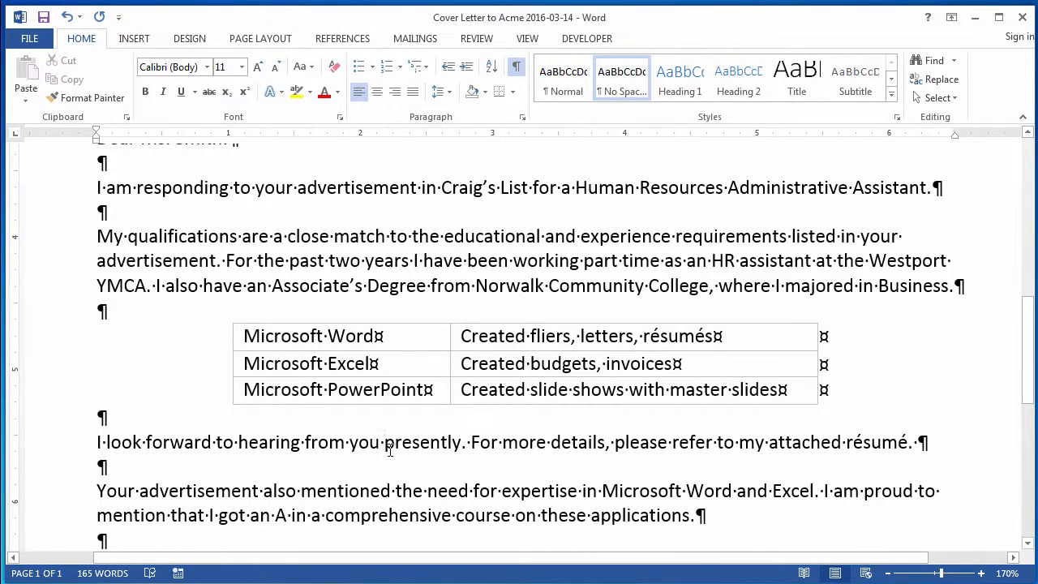